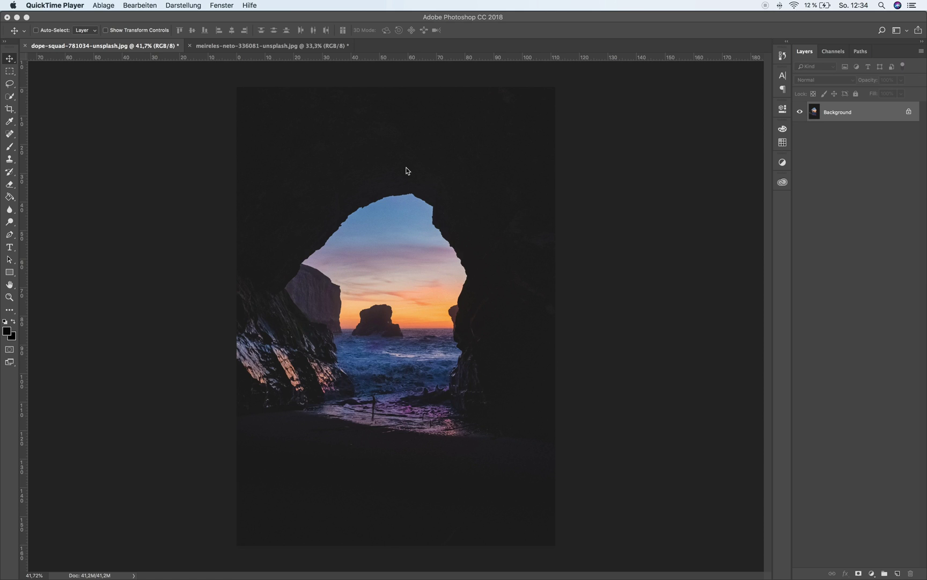
# - Bring up the meireles-neto silhouette photo after checking its trace in Illustrator
pyautogui.click(292, 49)
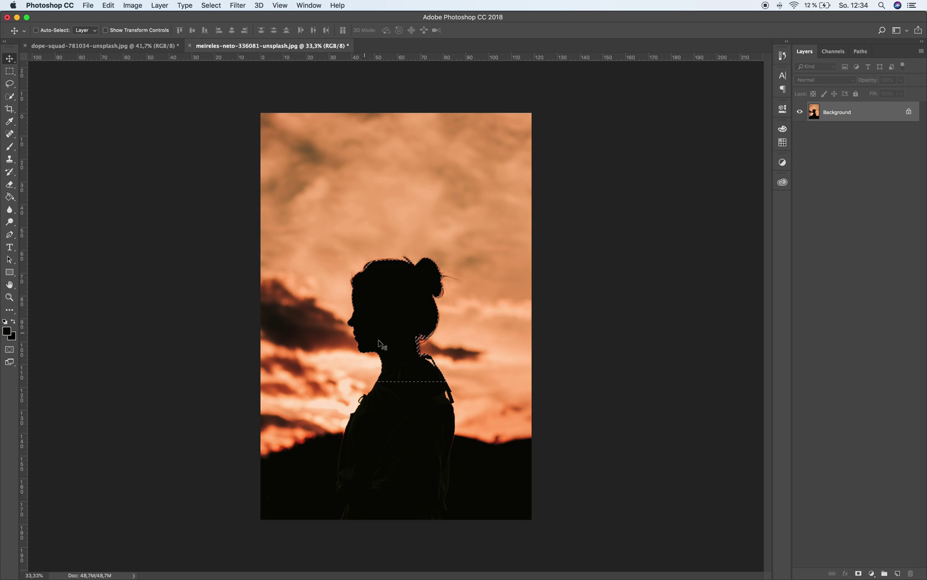
pyautogui.moveTo(474, 577)
pyautogui.click(509, 562)
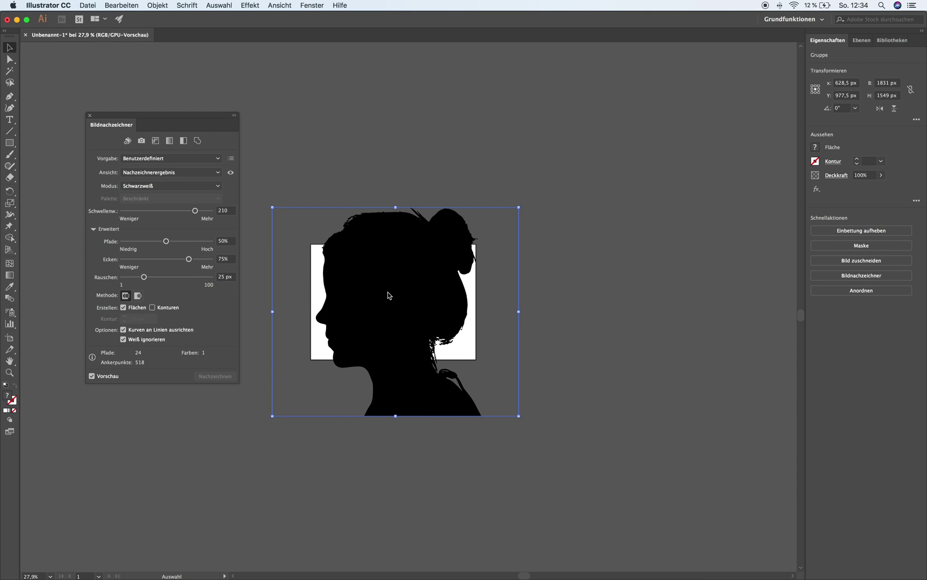
pyautogui.click(447, 561)
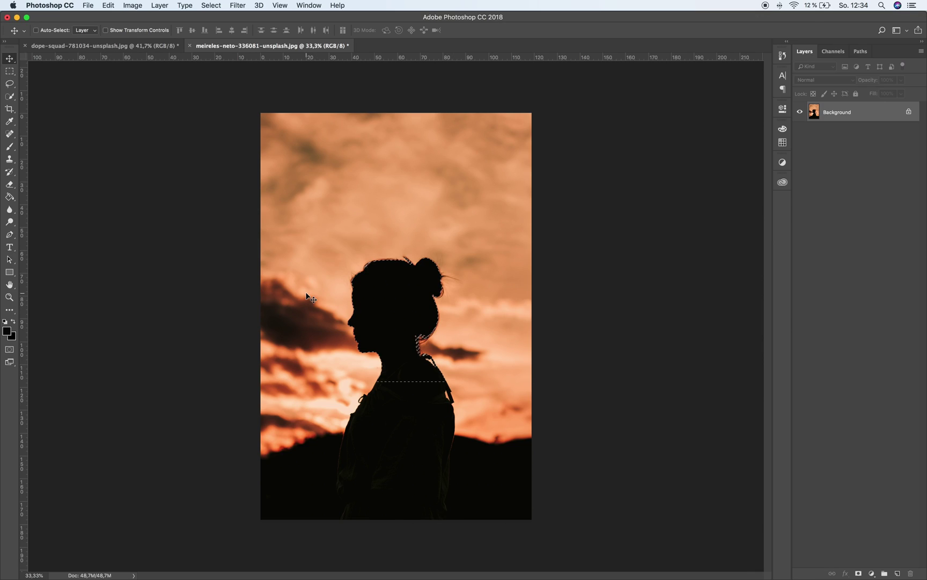
# - Paste the silhouette into the cave photo as a smart object and enlarge it
pyautogui.click(113, 47)
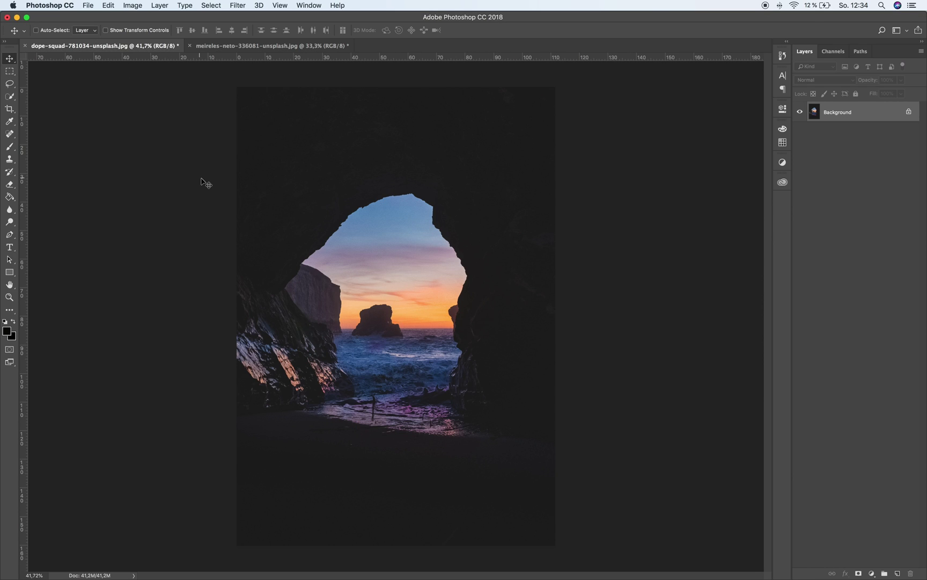
pyautogui.press('super+v')
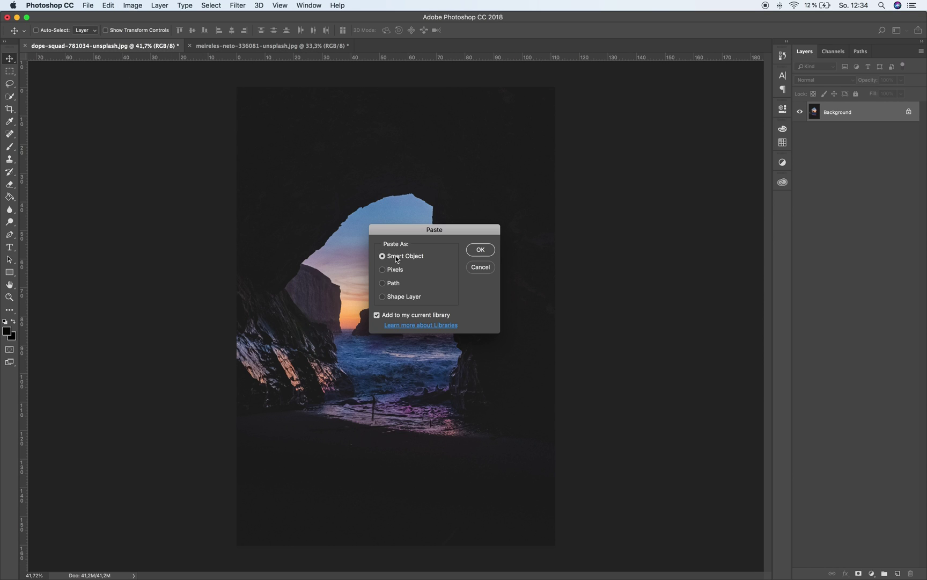
pyautogui.click(478, 251)
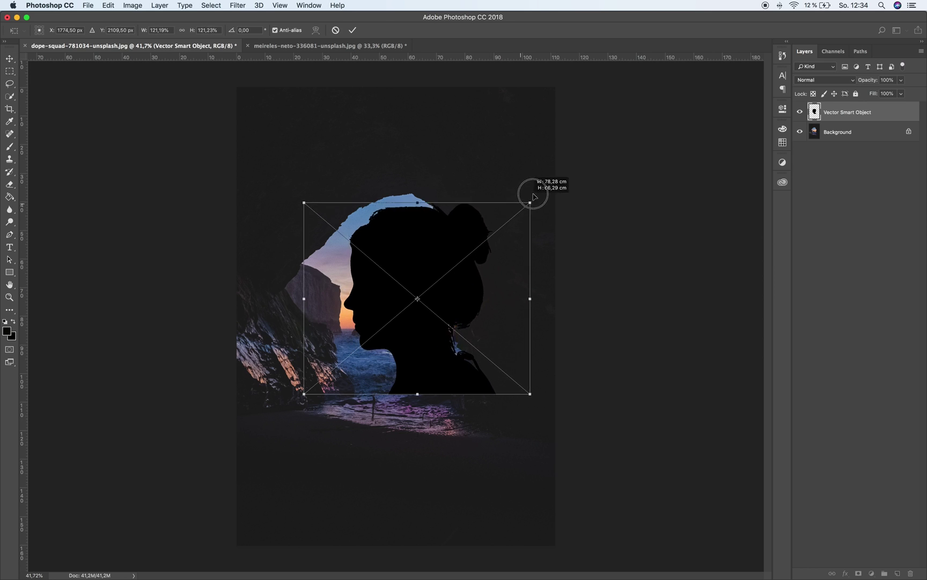
pyautogui.moveTo(489, 239); pyautogui.dragTo(559, 177)
pyautogui.moveTo(510, 274); pyautogui.dragTo(473, 275)
# - Flip the silhouette horizontally, tilt it about six degrees, and fit it over the cave opening
pyautogui.rightClick(441, 286)
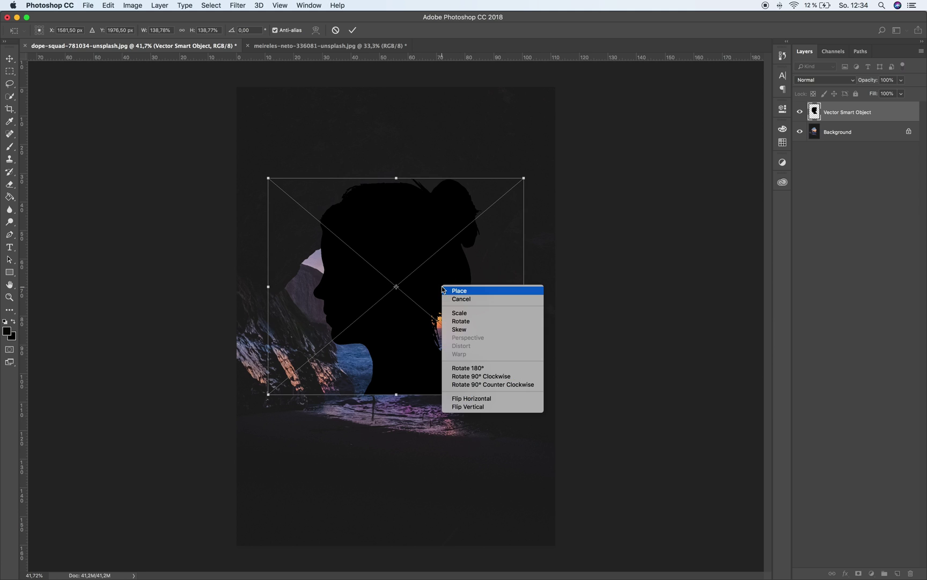
pyautogui.click(477, 403)
pyautogui.moveTo(444, 272); pyautogui.dragTo(444, 273)
pyautogui.moveTo(445, 141); pyautogui.dragTo(430, 140)
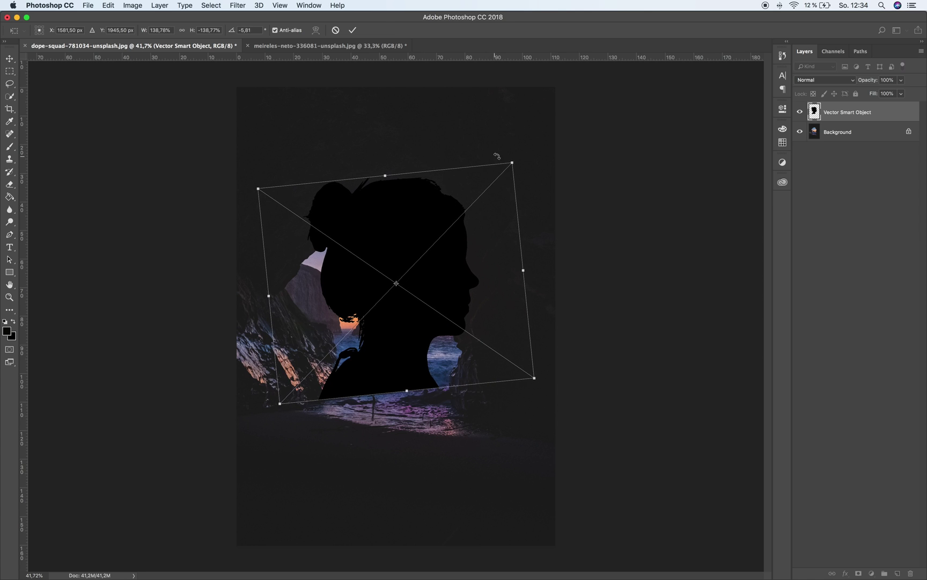
pyautogui.moveTo(512, 162); pyautogui.dragTo(535, 139)
pyautogui.moveTo(437, 208); pyautogui.dragTo(430, 243)
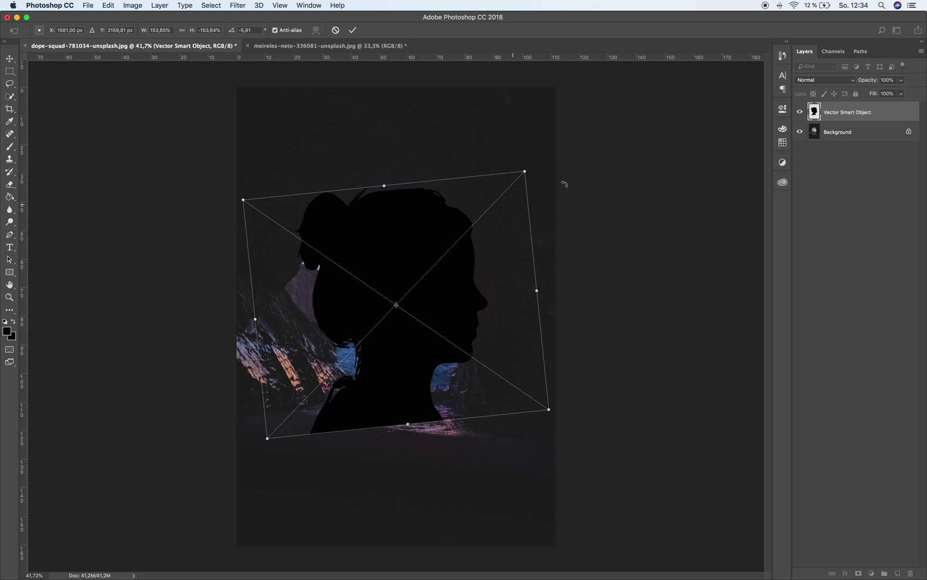
pyautogui.moveTo(524, 171); pyautogui.dragTo(528, 162)
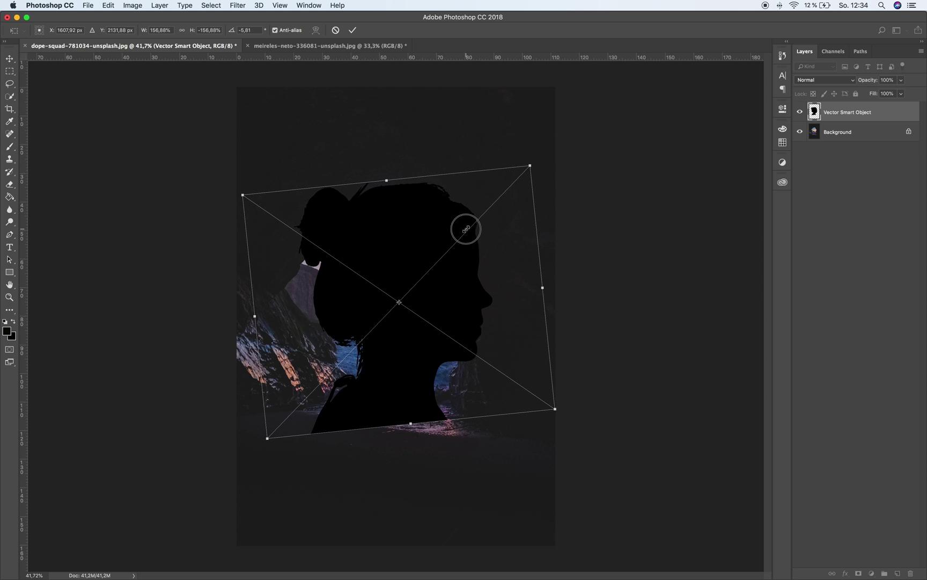
pyautogui.moveTo(464, 224)
pyautogui.mouseDown()
pyautogui.moveTo(459, 213)
pyautogui.moveTo(464, 225)
pyautogui.mouseUp()
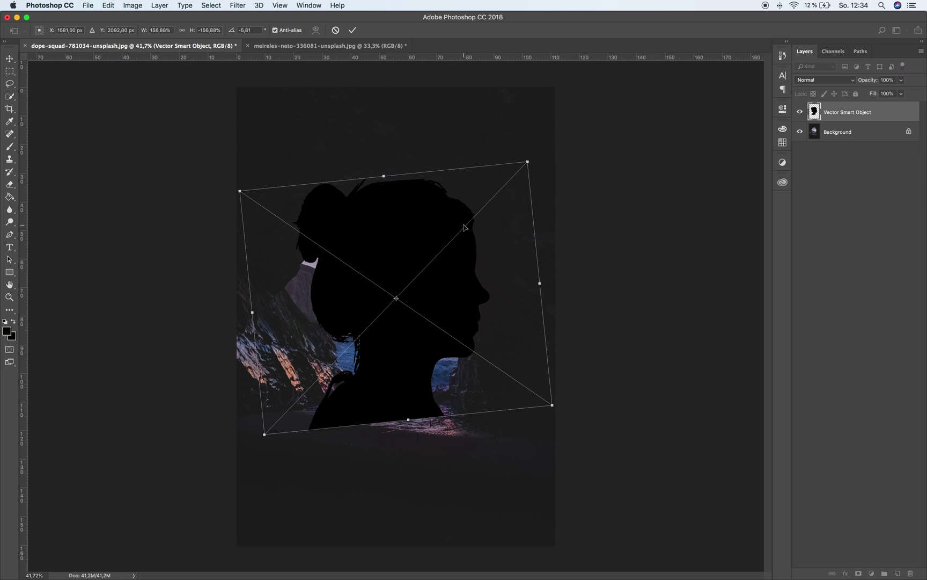
pyautogui.press('Return')
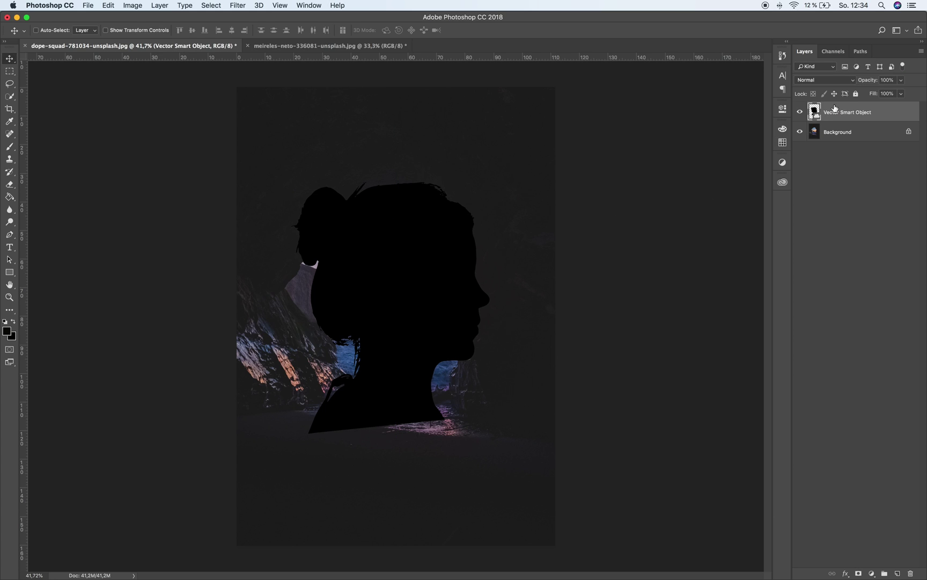
# - Set the silhouette to about 51% opacity and duplicate the Background as layer 1
pyautogui.moveTo(872, 81); pyautogui.dragTo(848, 86)
pyautogui.click(863, 135)
pyautogui.rightClick(863, 132)
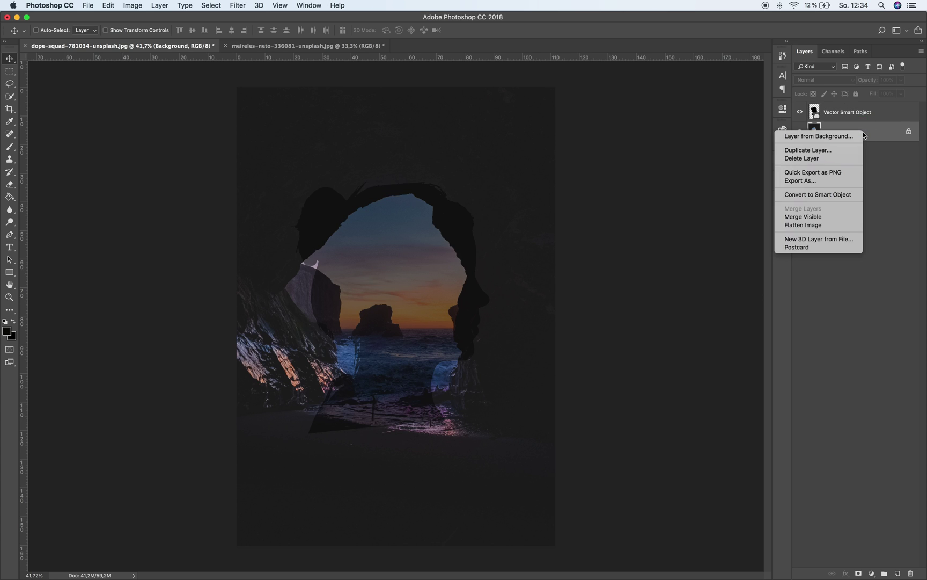
pyautogui.click(839, 151)
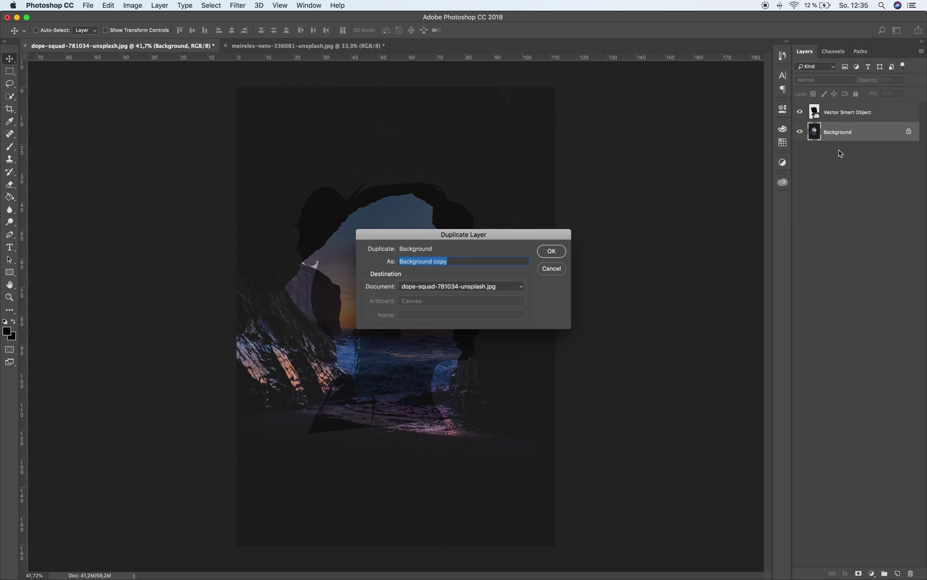
pyautogui.click(551, 250)
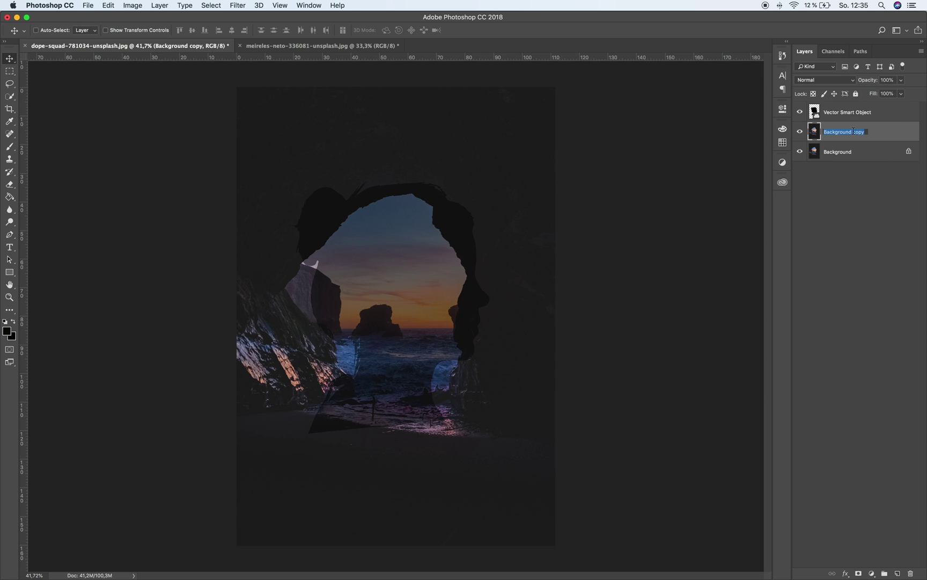
pyautogui.write('1')
pyautogui.press('Return')
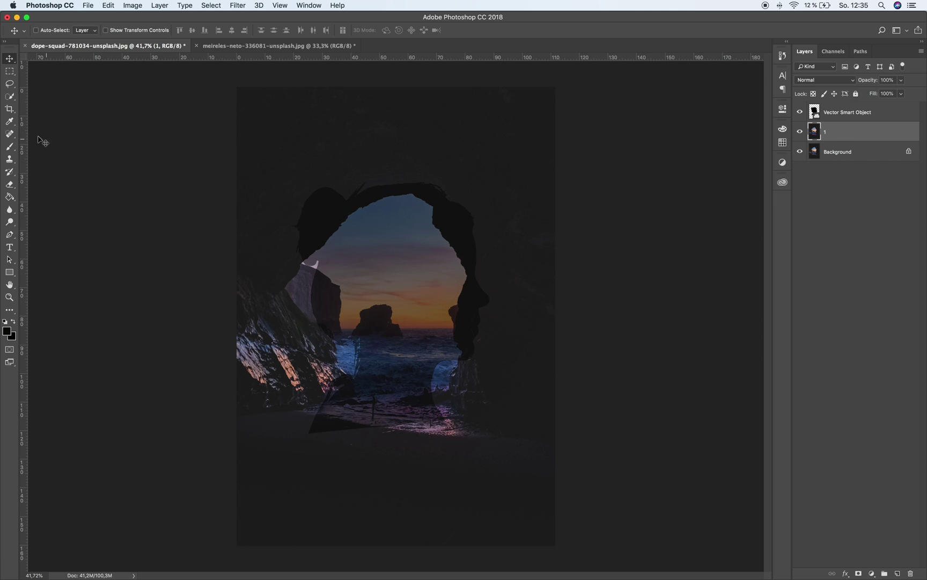
# - Spot-heal the rock along the top and right edge of the arch on layer 1
pyautogui.click(11, 135)
pyautogui.rightClick(12, 135)
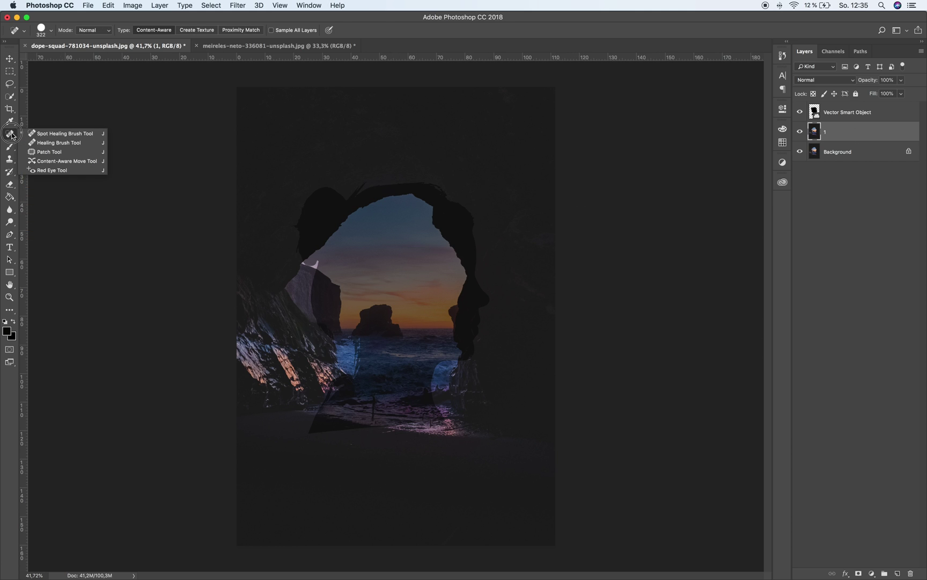
pyautogui.click(51, 136)
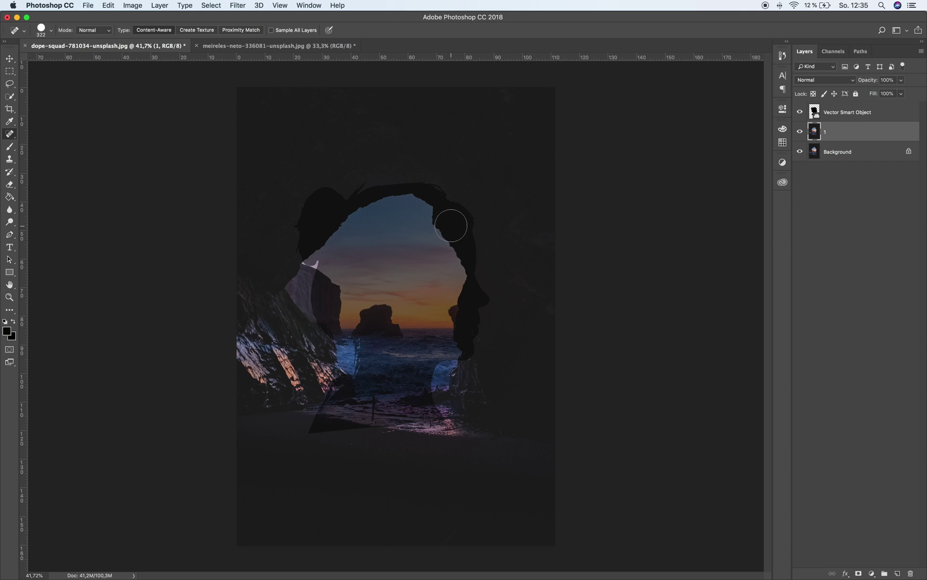
pyautogui.moveTo(451, 227)
pyautogui.mouseDown()
pyautogui.moveTo(431, 196)
pyautogui.moveTo(365, 190)
pyautogui.moveTo(428, 174)
pyautogui.moveTo(501, 236)
pyautogui.mouseUp()
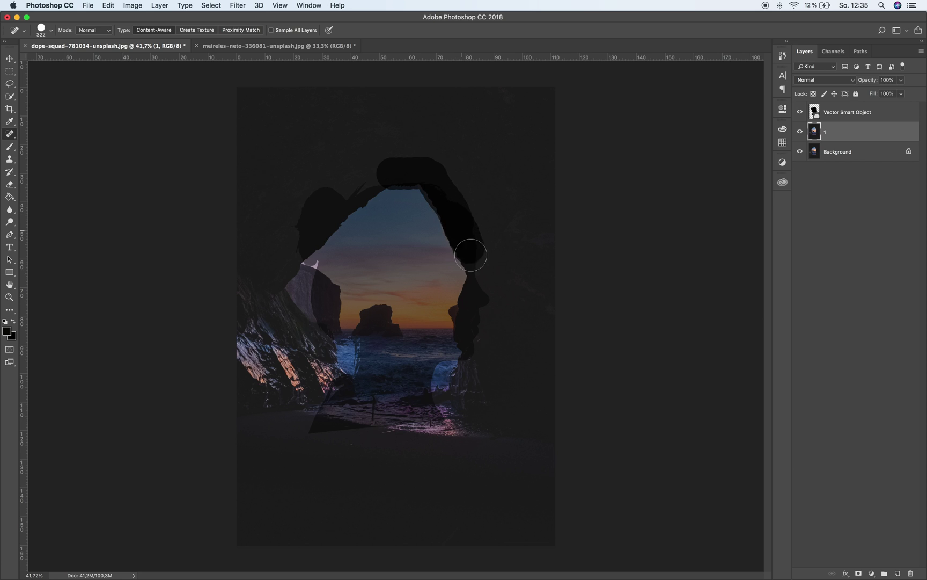
pyautogui.moveTo(441, 177); pyautogui.dragTo(490, 254)
pyautogui.moveTo(439, 221)
pyautogui.mouseDown()
pyautogui.moveTo(450, 239)
pyautogui.moveTo(463, 187)
pyautogui.mouseUp()
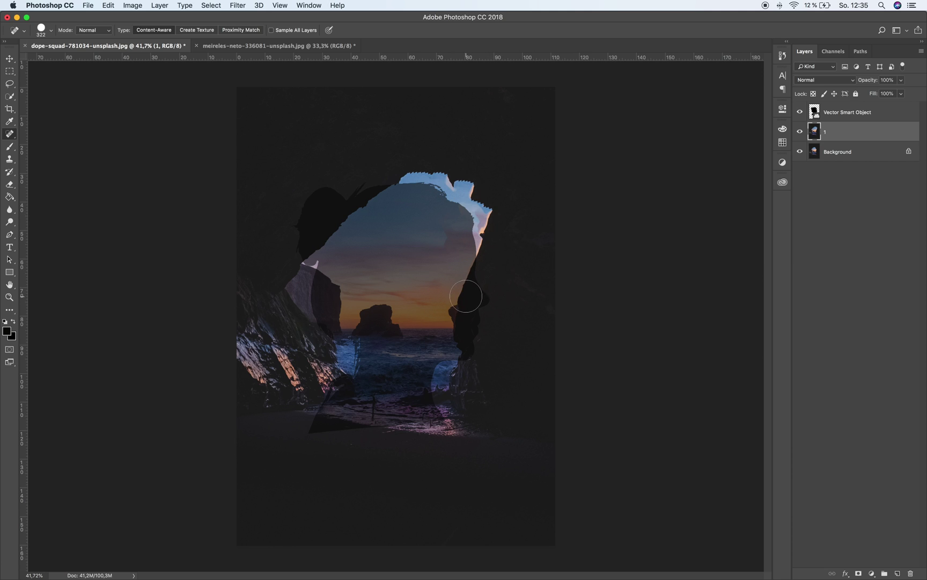
pyautogui.moveTo(469, 303)
pyautogui.mouseDown()
pyautogui.moveTo(482, 272)
pyautogui.moveTo(472, 326)
pyautogui.moveTo(458, 313)
pyautogui.moveTo(492, 283)
pyautogui.moveTo(495, 253)
pyautogui.mouseUp()
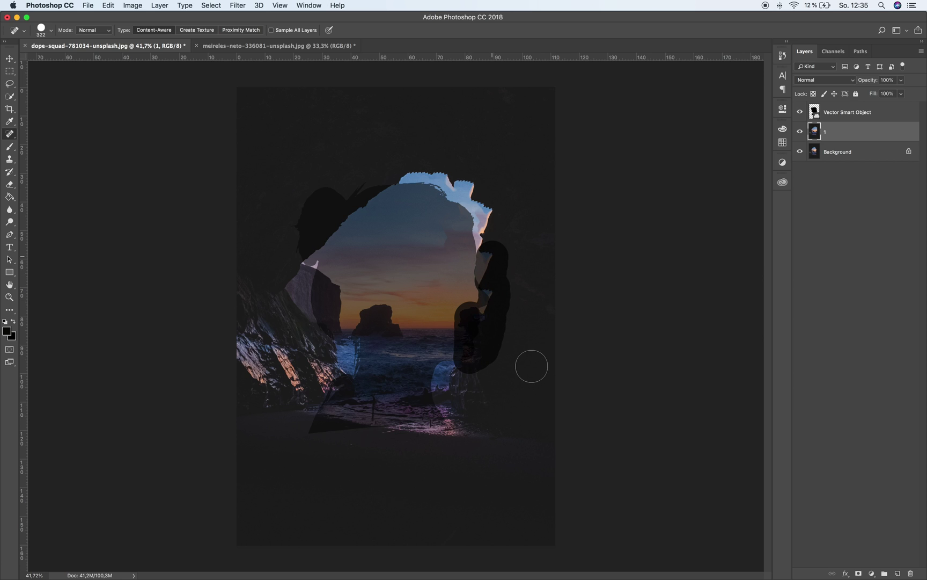
pyautogui.moveTo(487, 372); pyautogui.dragTo(493, 325)
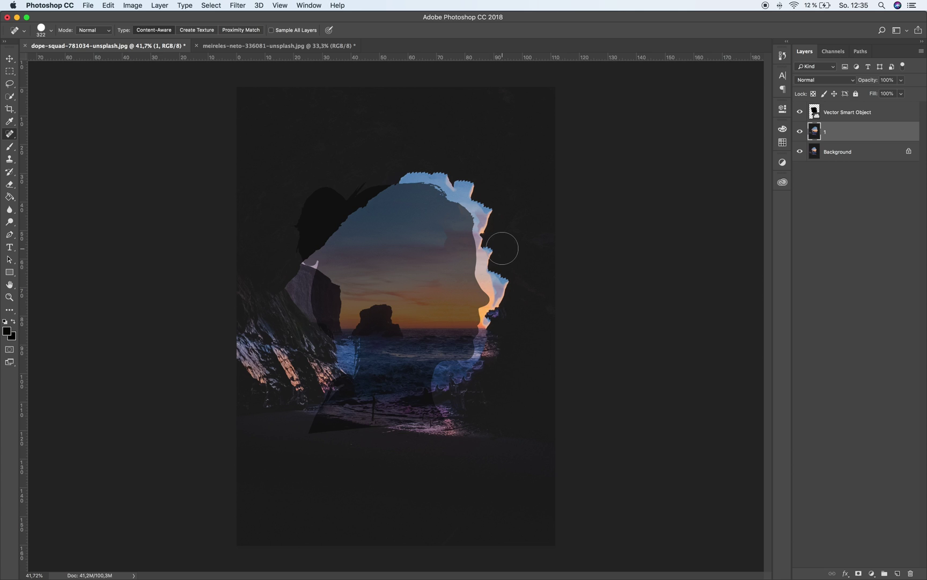
# - Spot-heal the rock over the face, head top, hair and left of the head
pyautogui.click(445, 233)
pyautogui.moveTo(428, 268); pyautogui.dragTo(402, 239)
pyautogui.click(799, 113)
pyautogui.moveTo(388, 168)
pyautogui.mouseDown()
pyautogui.moveTo(302, 234)
pyautogui.moveTo(349, 180)
pyautogui.mouseUp()
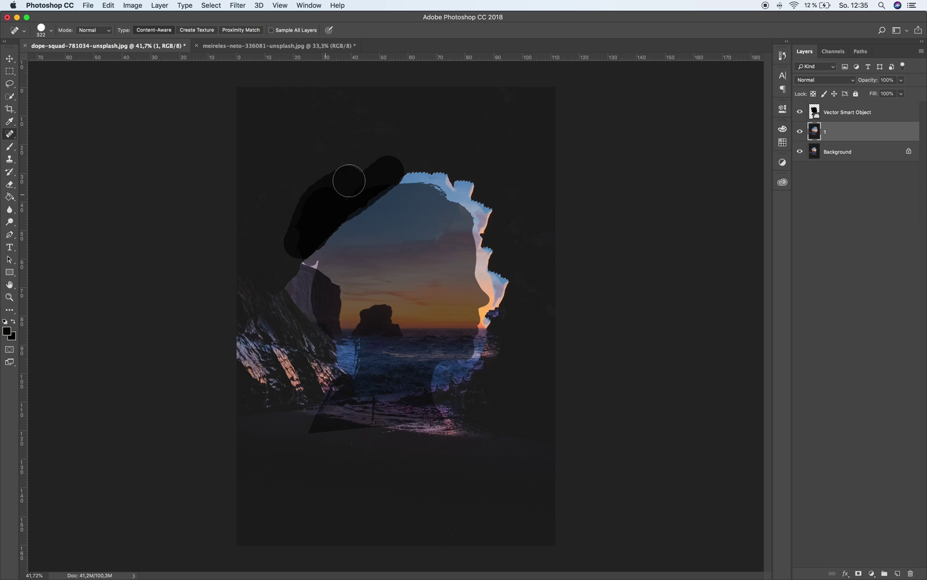
pyautogui.moveTo(324, 224)
pyautogui.mouseDown()
pyautogui.moveTo(306, 232)
pyautogui.moveTo(298, 217)
pyautogui.moveTo(315, 182)
pyautogui.moveTo(327, 198)
pyautogui.moveTo(295, 244)
pyautogui.moveTo(311, 179)
pyautogui.moveTo(339, 175)
pyautogui.mouseUp()
pyautogui.moveTo(284, 215)
pyautogui.mouseDown()
pyautogui.moveTo(292, 266)
pyautogui.moveTo(331, 310)
pyautogui.moveTo(303, 332)
pyautogui.moveTo(280, 262)
pyautogui.moveTo(331, 331)
pyautogui.moveTo(317, 311)
pyautogui.moveTo(279, 311)
pyautogui.moveTo(314, 322)
pyautogui.moveTo(313, 359)
pyautogui.mouseUp()
pyautogui.click(329, 333)
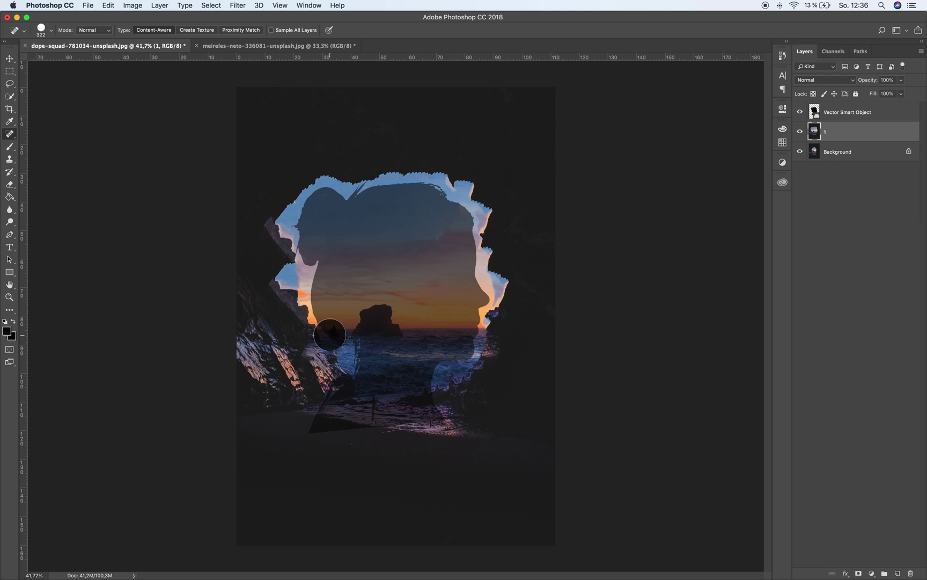
pyautogui.moveTo(327, 341)
pyautogui.mouseDown()
pyautogui.moveTo(316, 366)
pyautogui.moveTo(296, 319)
pyautogui.moveTo(311, 362)
pyautogui.mouseUp()
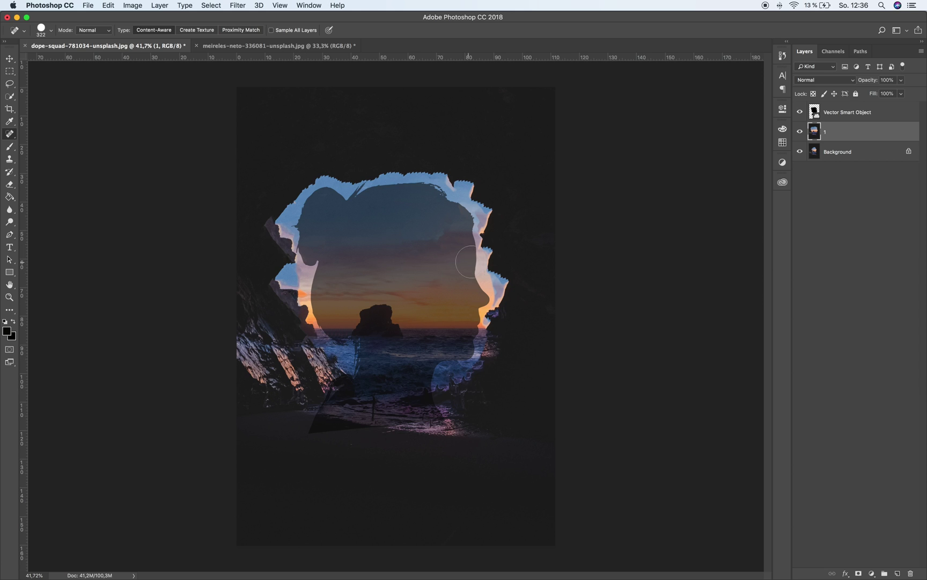
pyautogui.click(799, 112)
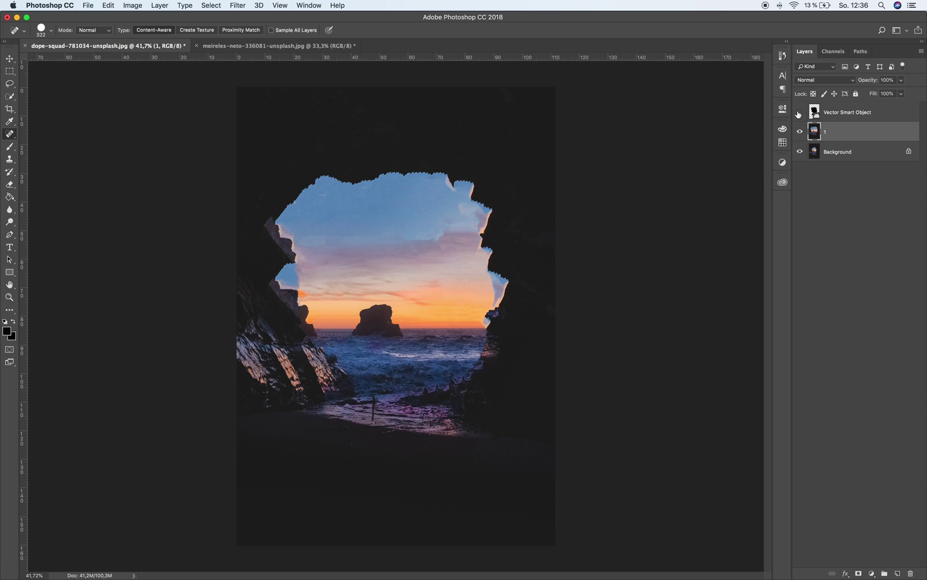
# - Duplicate the Background, move the copy above layer 1, and name it 2
pyautogui.click(799, 113)
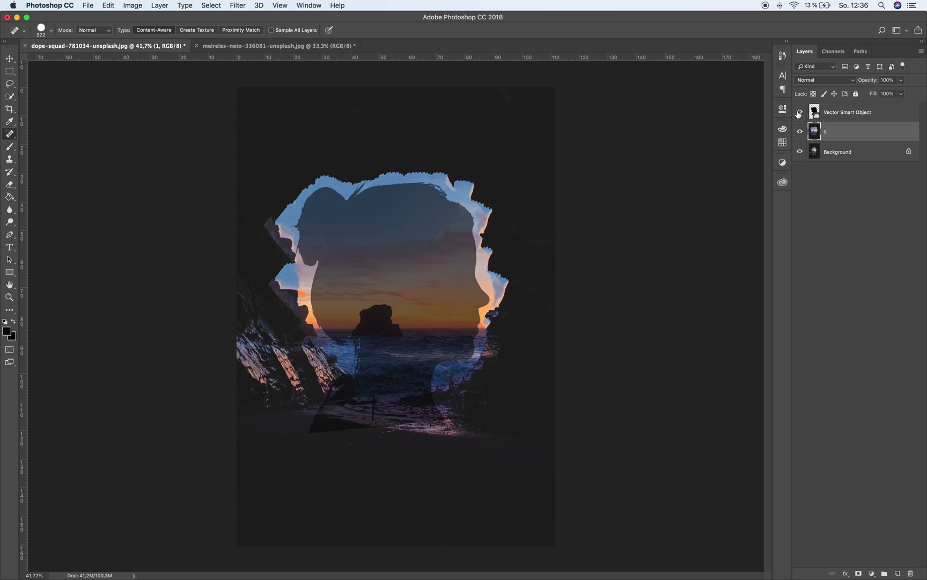
pyautogui.click(855, 151)
pyautogui.rightClick(855, 152)
pyautogui.click(833, 169)
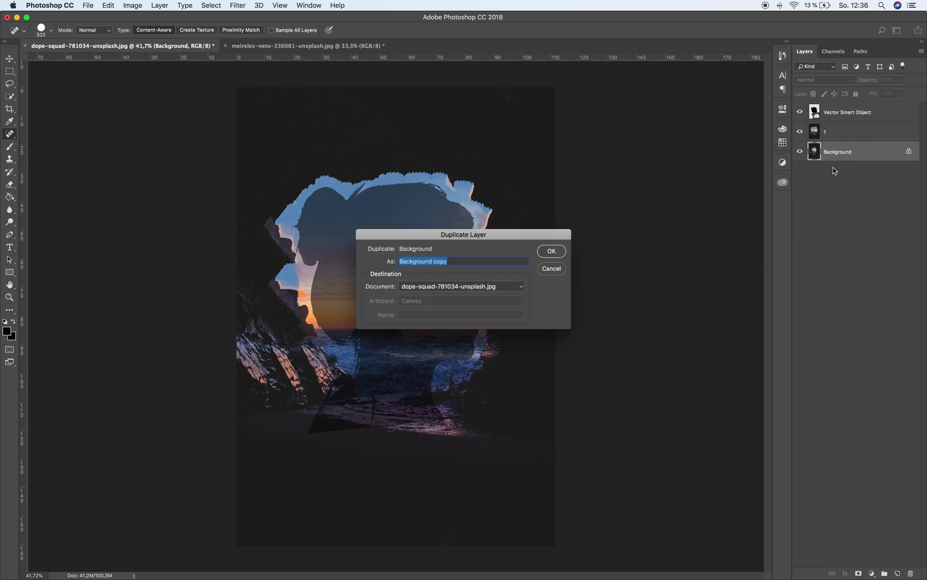
pyautogui.click(554, 251)
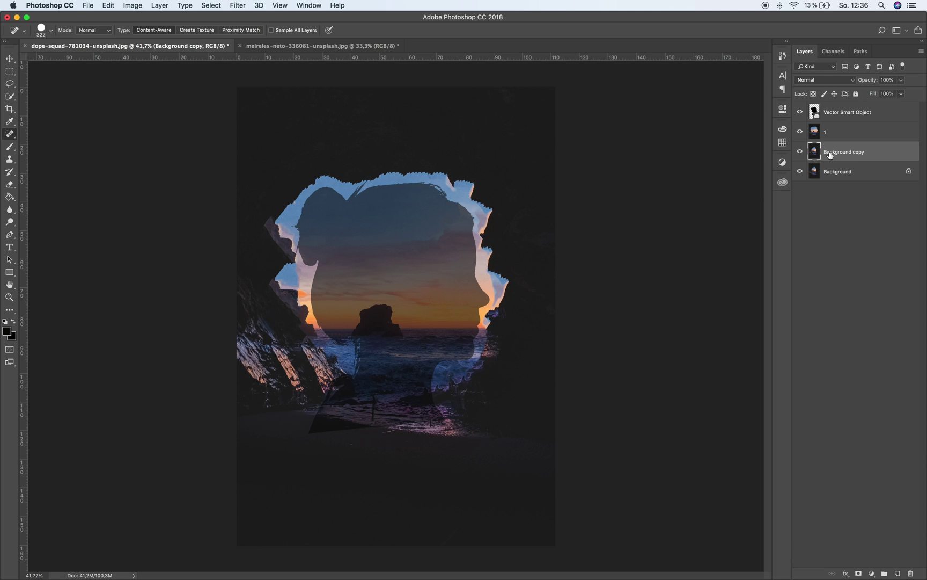
pyautogui.moveTo(840, 153); pyautogui.dragTo(840, 130)
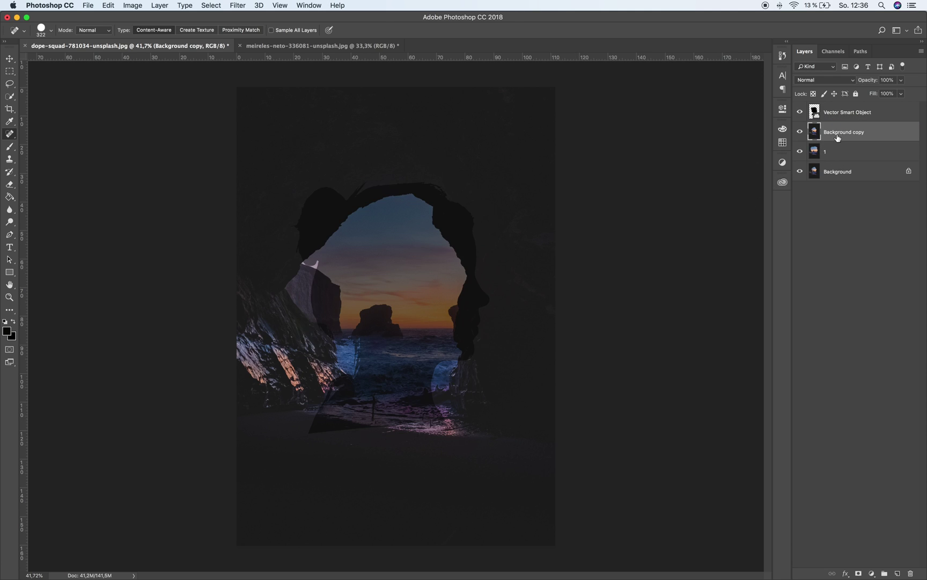
pyautogui.write('2')
pyautogui.press('Return')
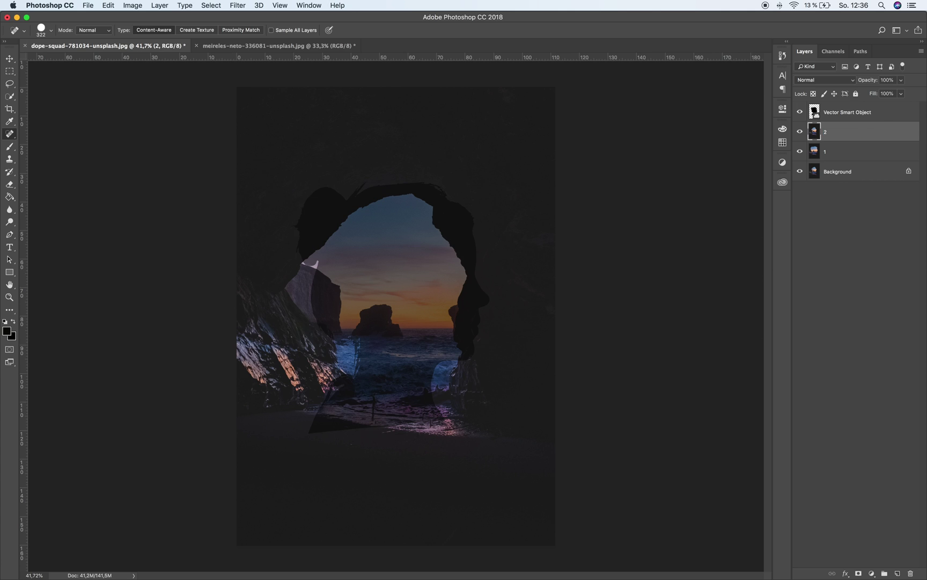
# - Toggle the silhouette overlay to check it, then select layer 2
pyautogui.click(863, 117)
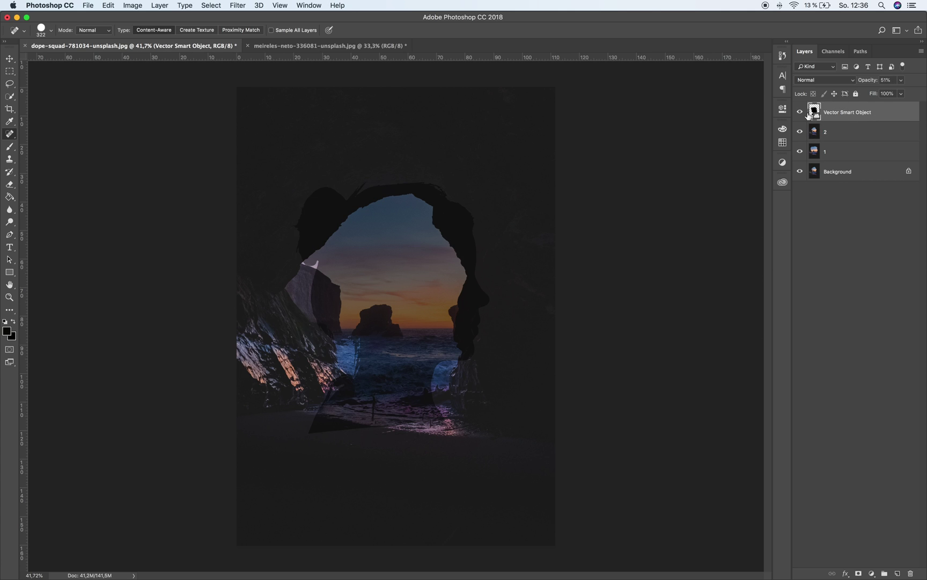
pyautogui.click(800, 112)
pyautogui.click(802, 113)
pyautogui.click(846, 133)
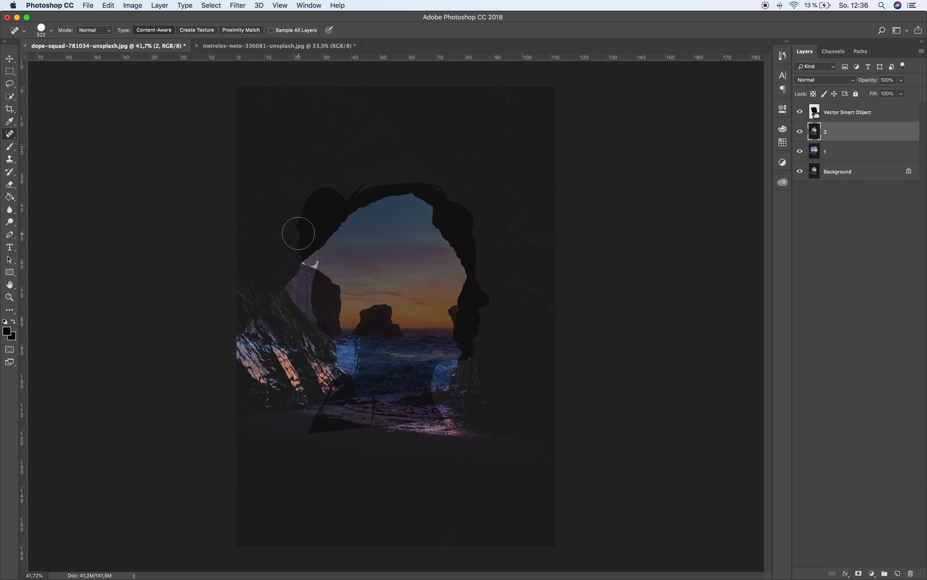
# - Heal the lit rock near the neck and below the head, then load the silhouette selection
pyautogui.moveTo(305, 258); pyautogui.dragTo(332, 249)
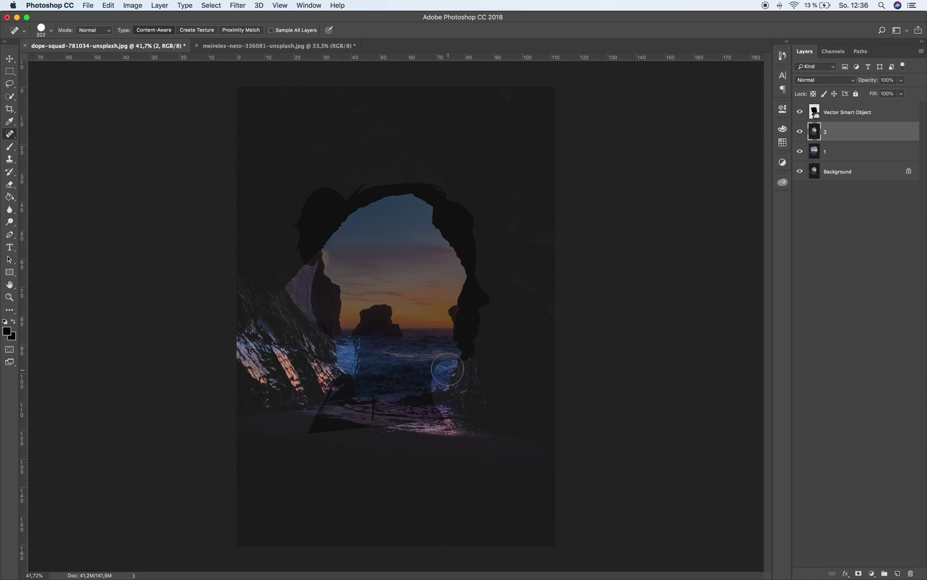
pyautogui.moveTo(449, 355)
pyautogui.mouseDown()
pyautogui.moveTo(433, 385)
pyautogui.moveTo(445, 344)
pyautogui.moveTo(456, 348)
pyautogui.moveTo(443, 333)
pyautogui.mouseUp()
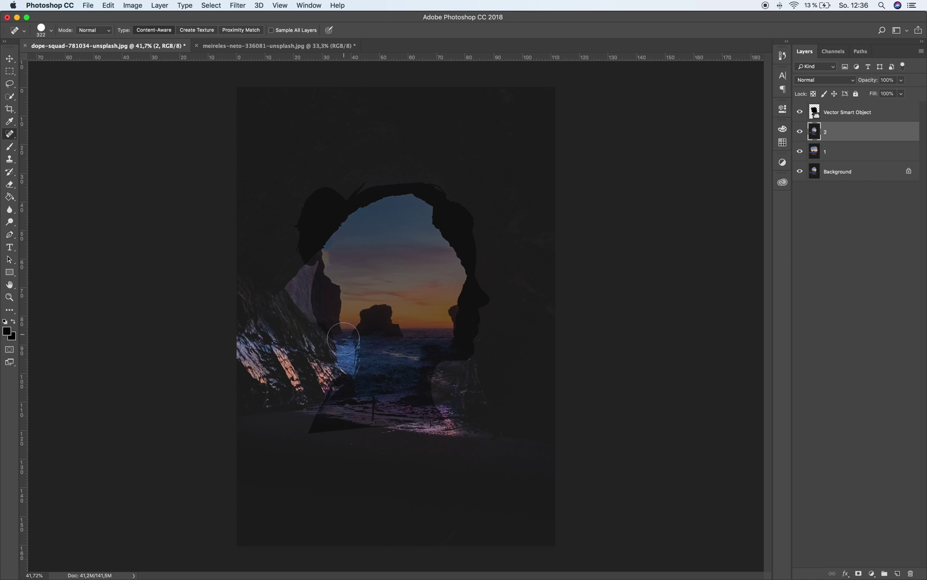
pyautogui.moveTo(345, 347)
pyautogui.mouseDown()
pyautogui.moveTo(384, 331)
pyautogui.moveTo(349, 374)
pyautogui.mouseUp()
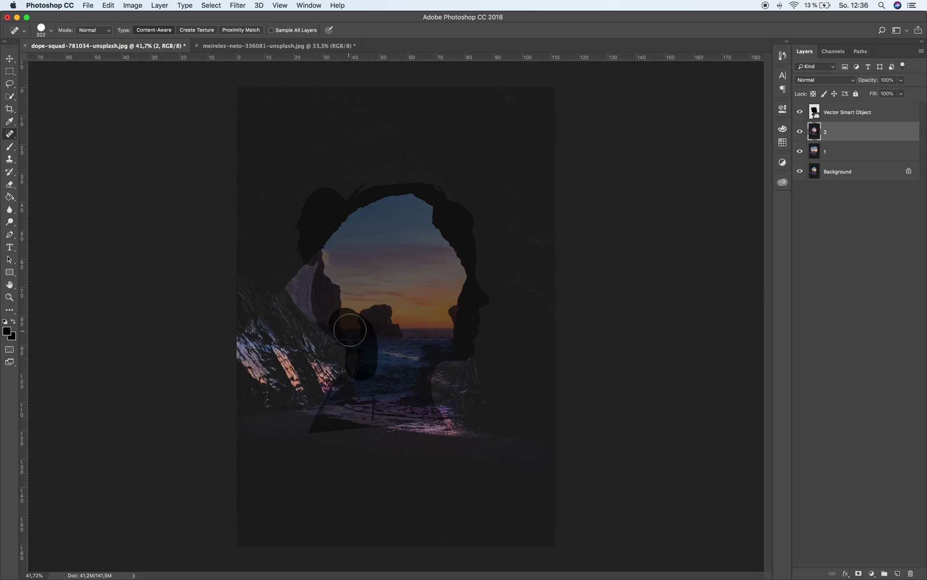
pyautogui.moveTo(388, 351)
pyautogui.mouseDown()
pyautogui.moveTo(362, 341)
pyautogui.moveTo(378, 358)
pyautogui.mouseUp()
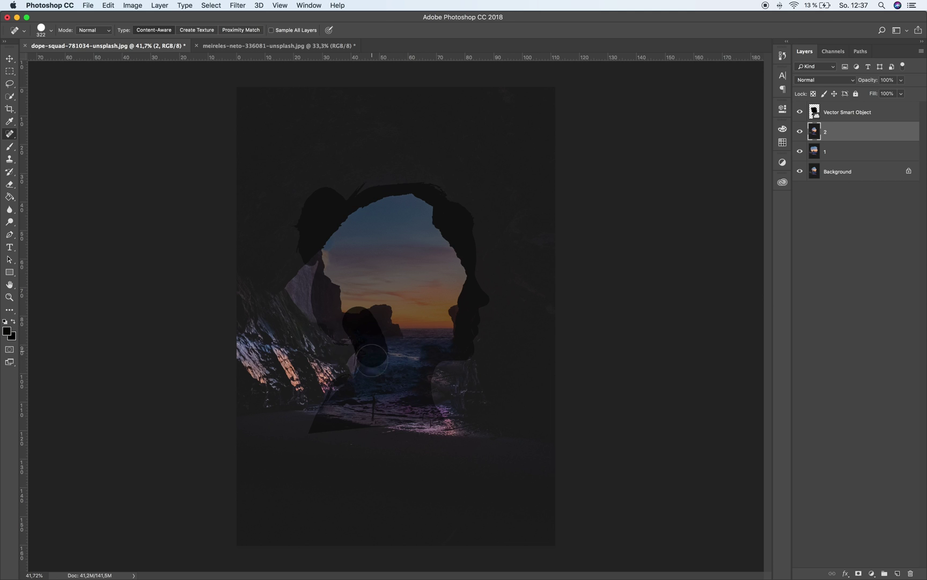
pyautogui.moveTo(366, 383); pyautogui.dragTo(379, 376)
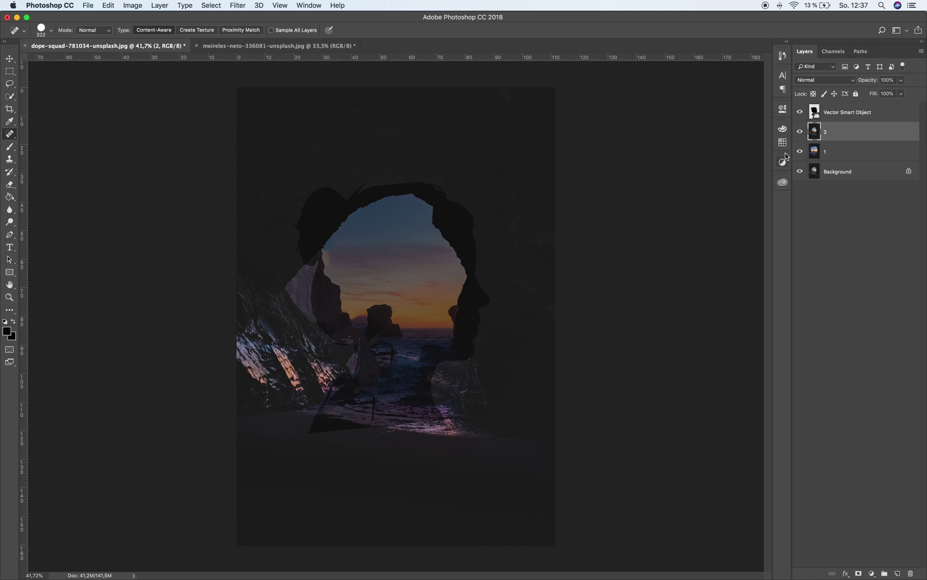
pyautogui.keyDown('super'); pyautogui.click(814, 111); pyautogui.keyUp('super')
# - Add a head-shaped layer mask to layer 2 and hide the silhouette overlay
pyautogui.press('super+alt+m')
pyautogui.click(801, 114)
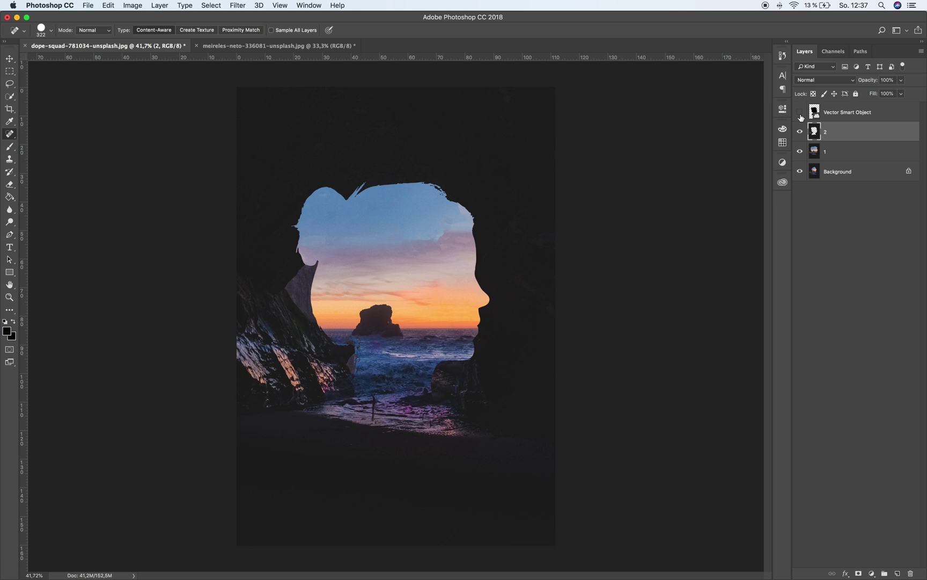